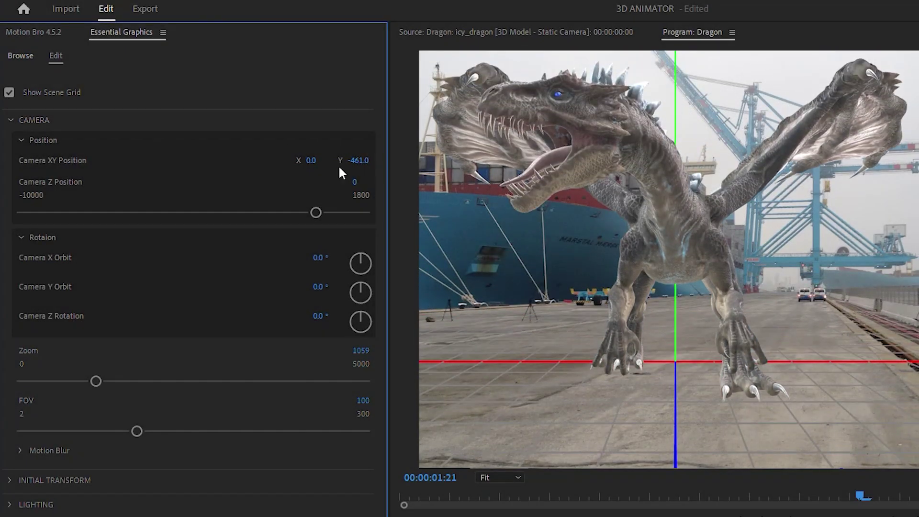
Push the dragon's Camera Z Position back to -796 in Essential Graphics
left_click_drag(309, 215, 289, 214)
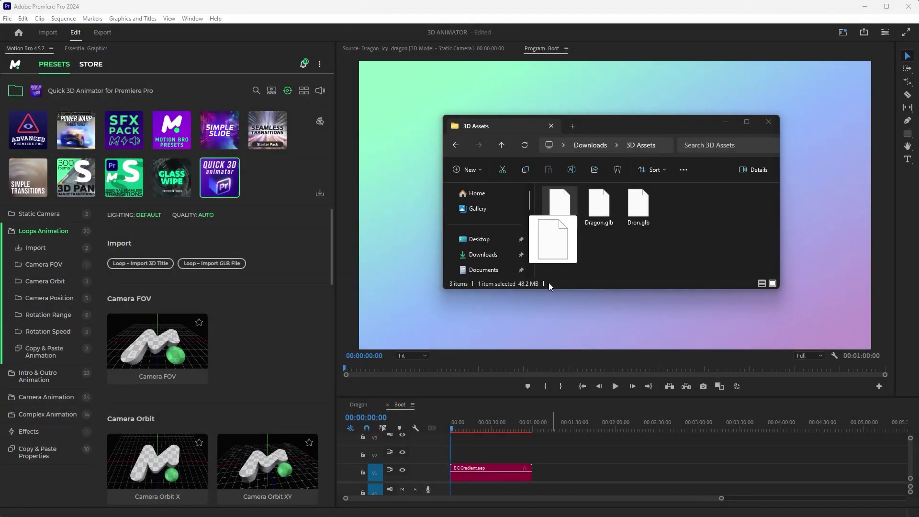
Import Boot.glb as a Boot [3D Model - Loop] clip above the gradient
left_click_drag(548, 285, 540, 442)
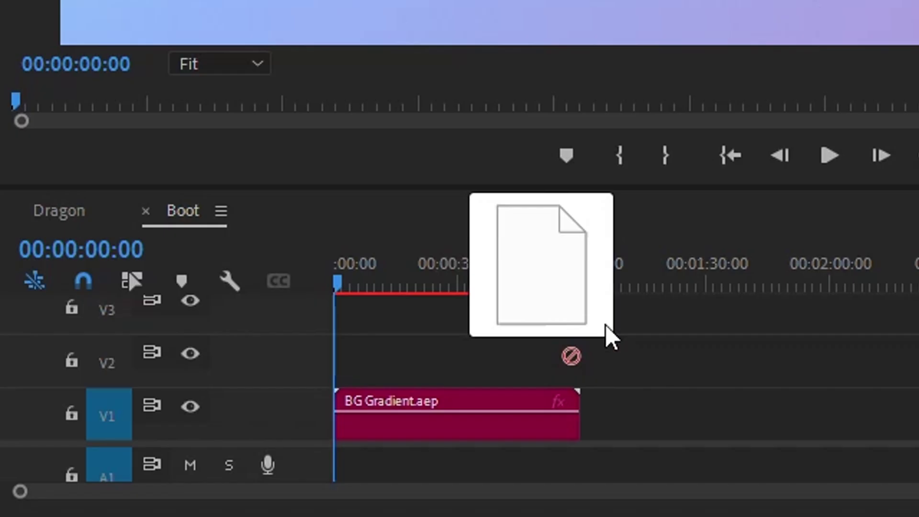
left_click_drag(604, 323, 590, 329)
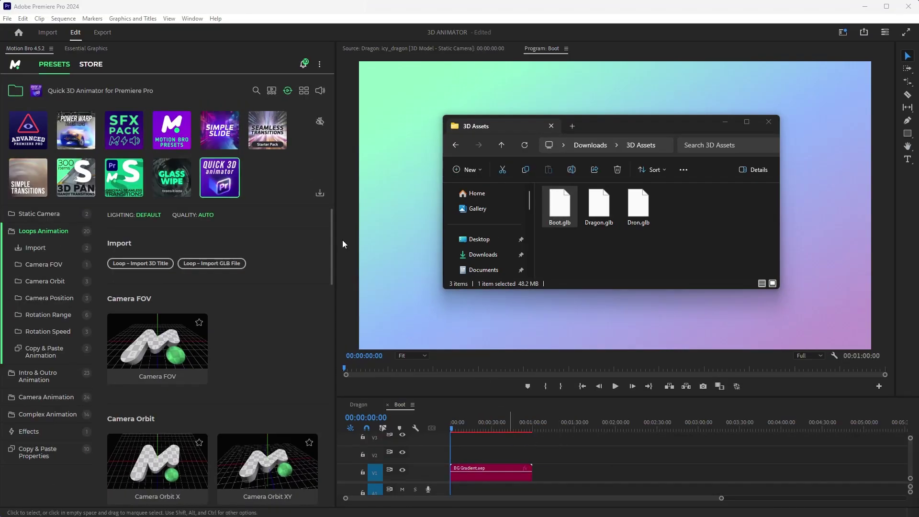
mouse_move(220, 192)
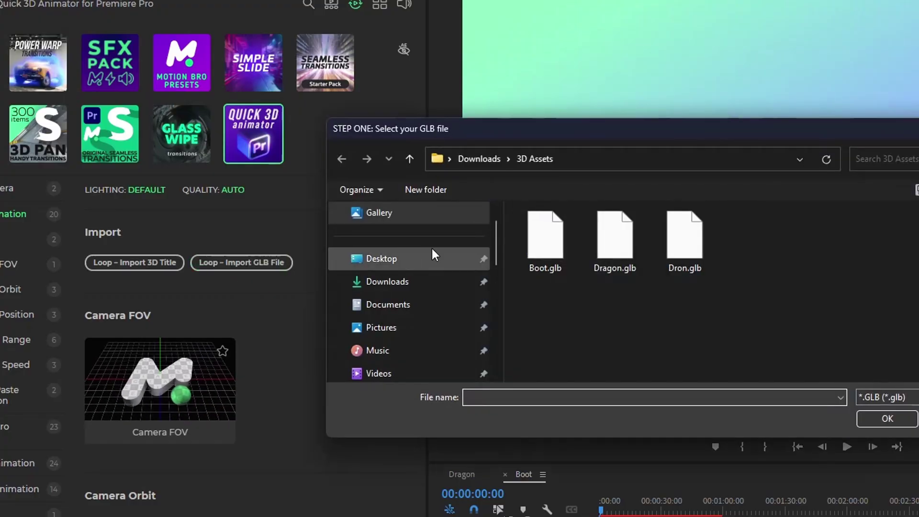
double_click(561, 240)
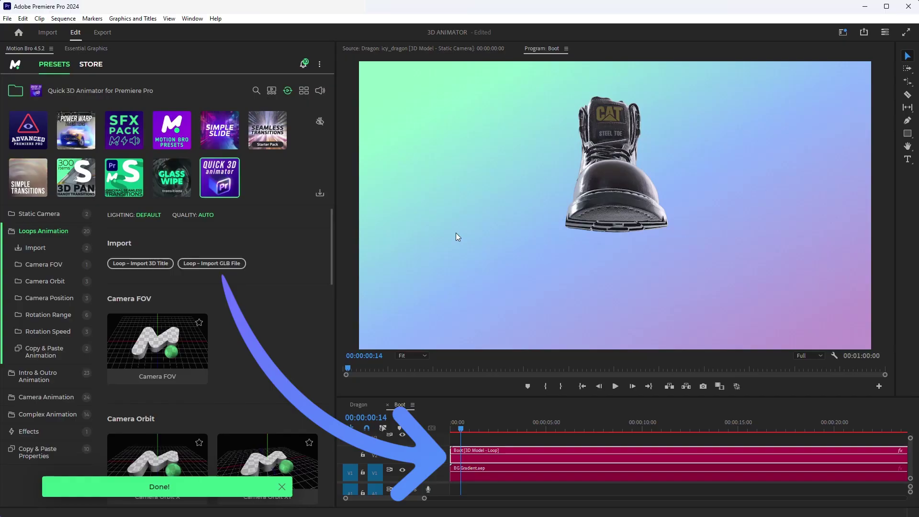
Apply the Rotation Range Y loop to the boot and orbit its camera to -35° X, -46.7° Y
scroll(325, 296, "down", 10)
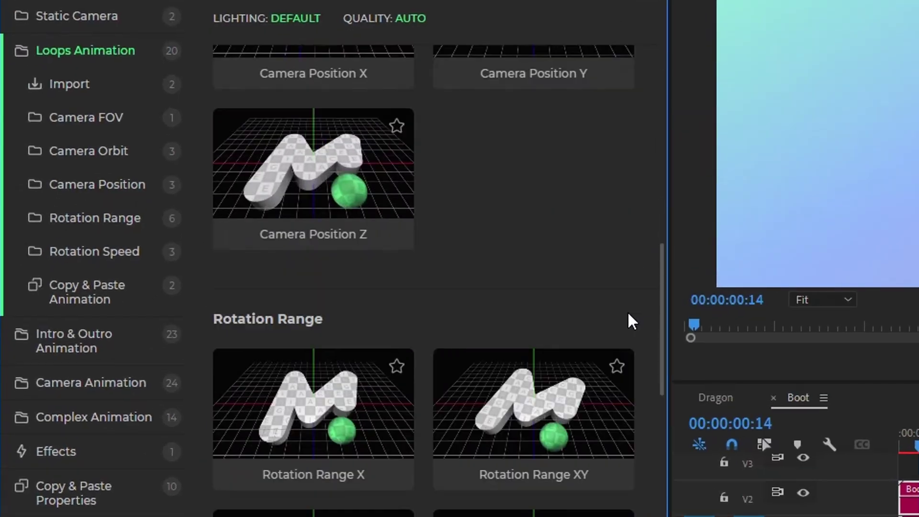
scroll(617, 381, "down", 6)
mouse_move(620, 386)
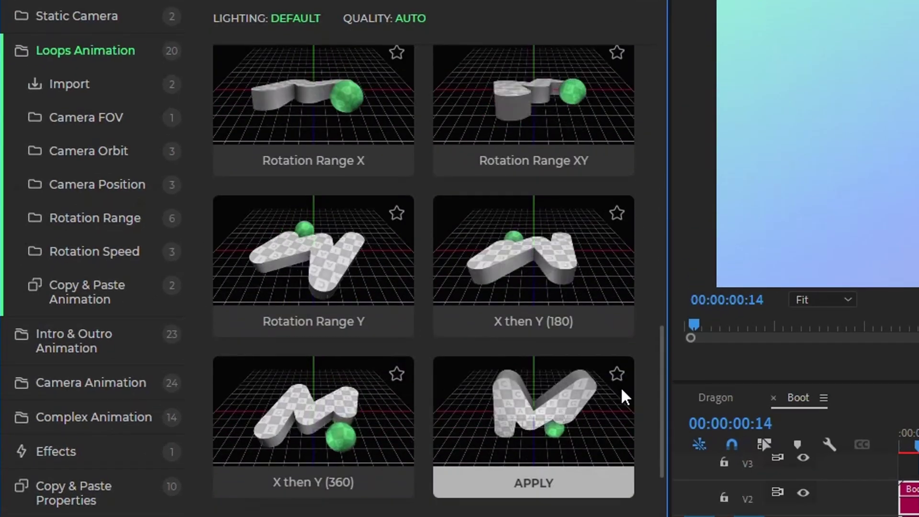
left_click(334, 323)
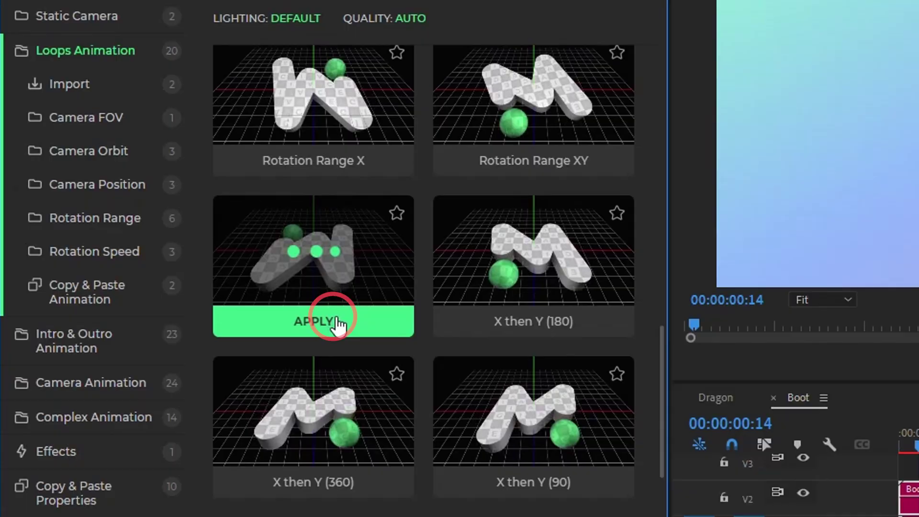
left_click_drag(395, 180, 387, 201)
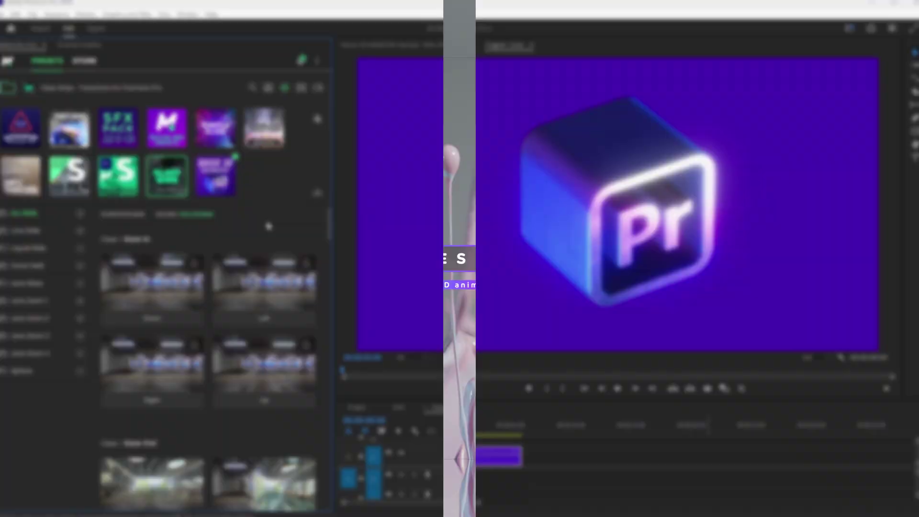
Show the Quick 3D Animator preset categories and collapse the grid of preset packs
left_click(221, 181)
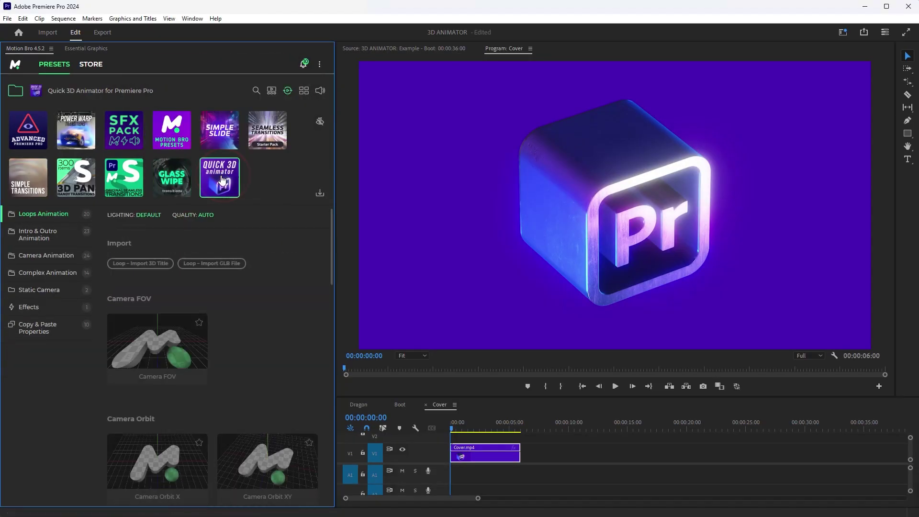
left_click(136, 90)
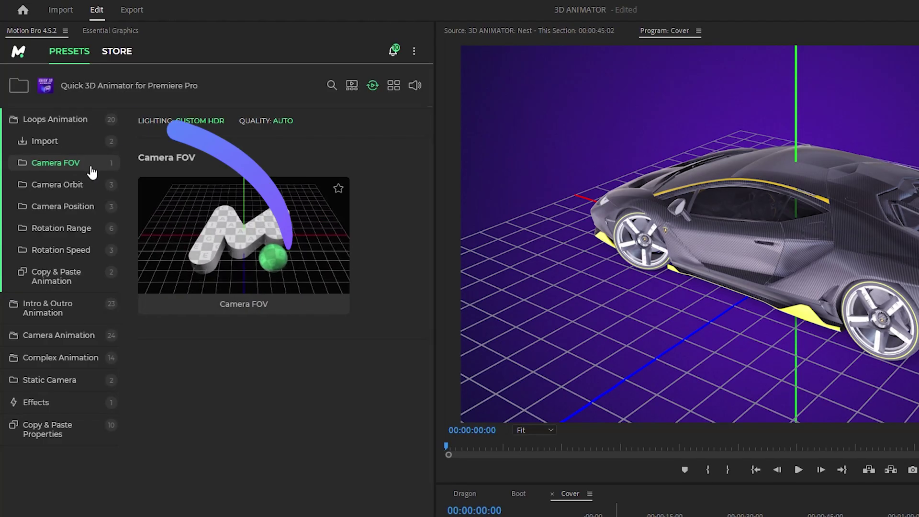
Browse the Camera Orbit, Camera Position and Rotation Range loop presets
left_click(76, 185)
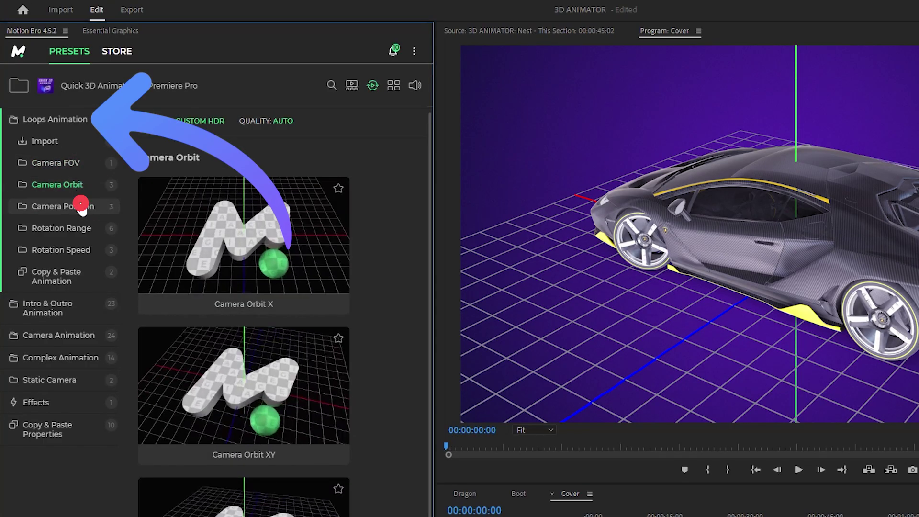
left_click(83, 208)
left_click(83, 227)
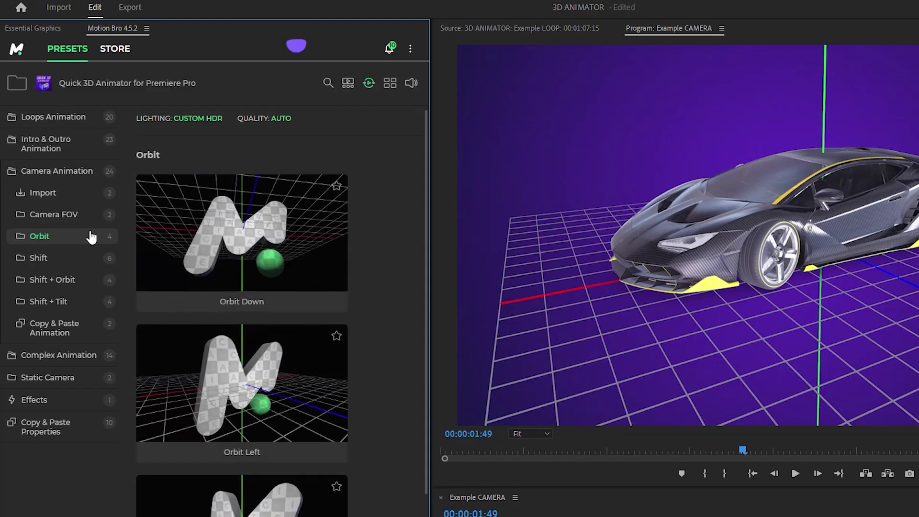
Browse the Shift and Shift + Orbit camera presets, then Complex Animation's Set 2
left_click(86, 259)
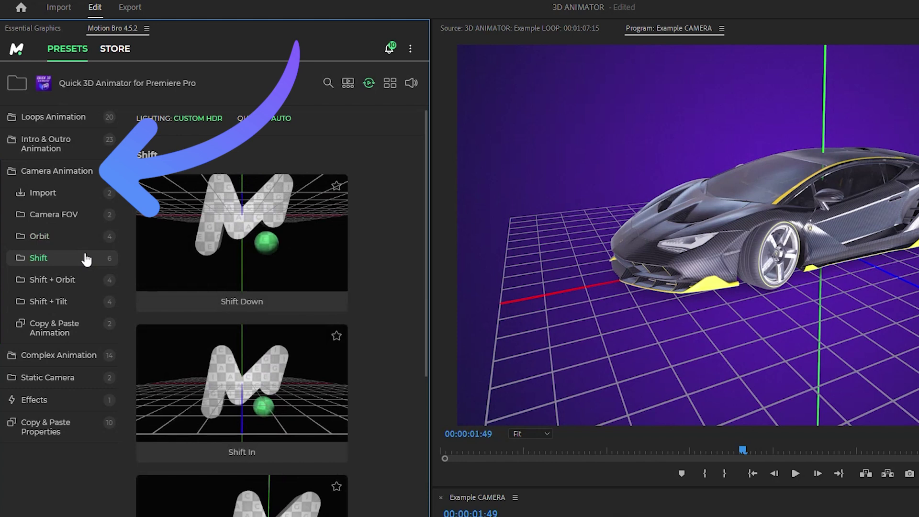
left_click(80, 280)
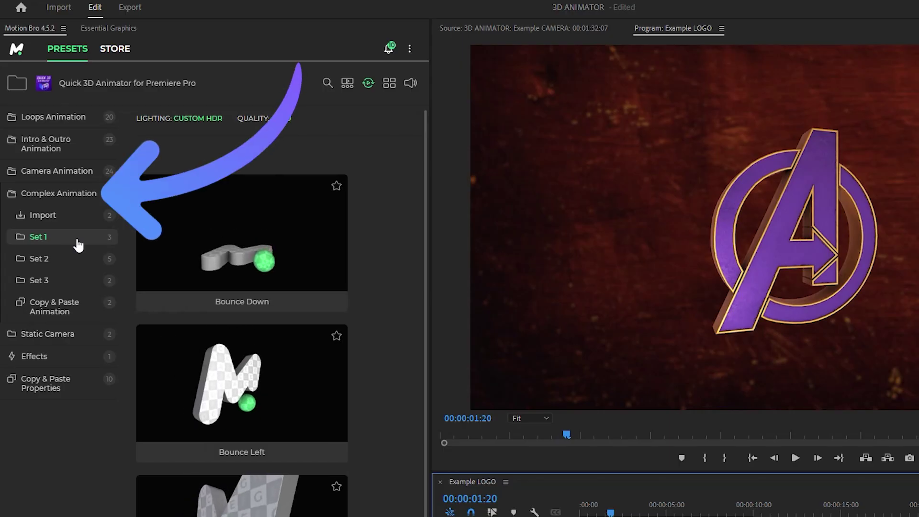
left_click(80, 259)
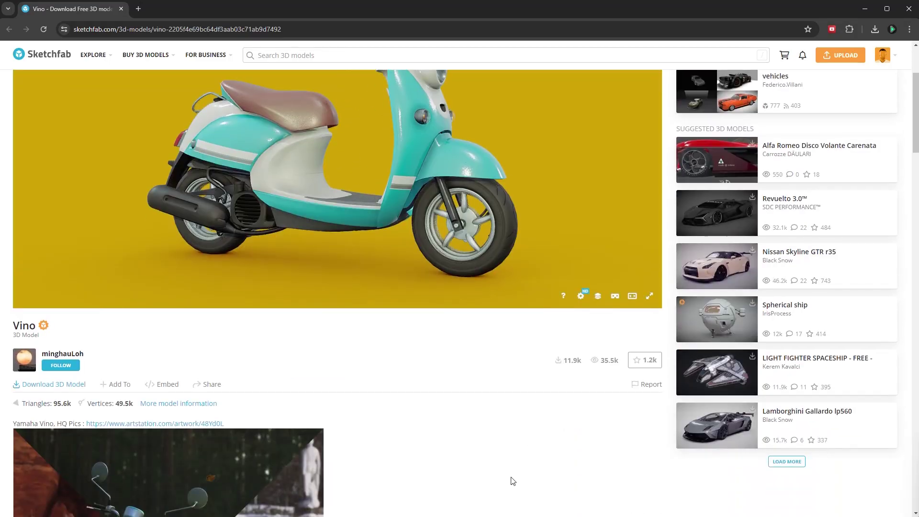
Choose Download 3D Model on the Vino scooter's Sketchfab page
left_click(69, 390)
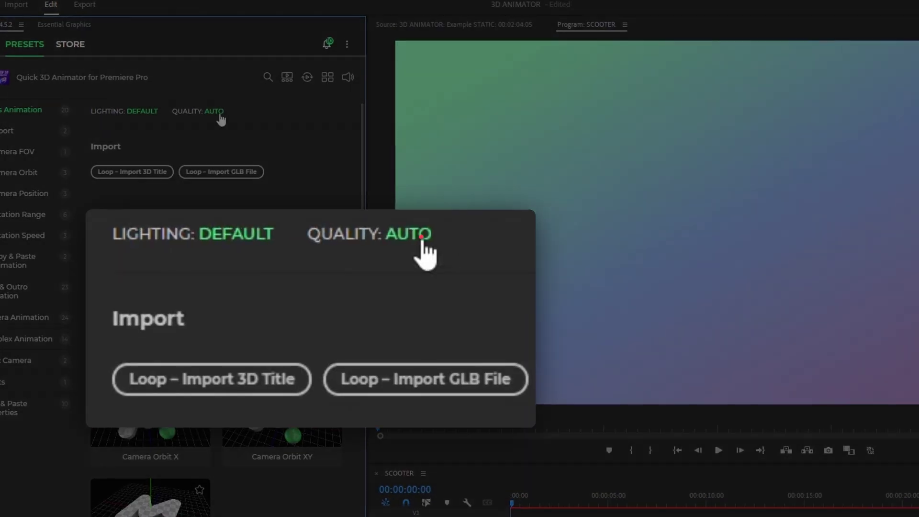
Review the Auto render quality options, then list the Default and Custom HDR lighting choices
left_click(207, 118)
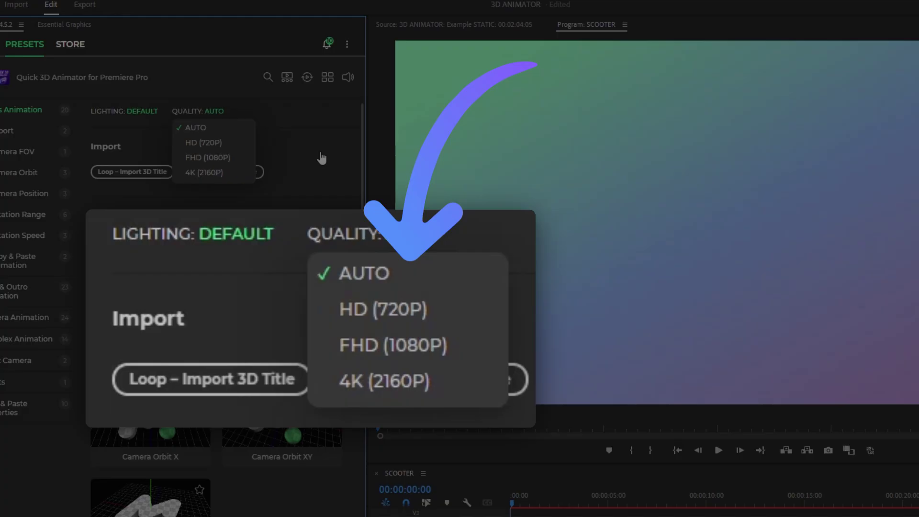
left_click(140, 110)
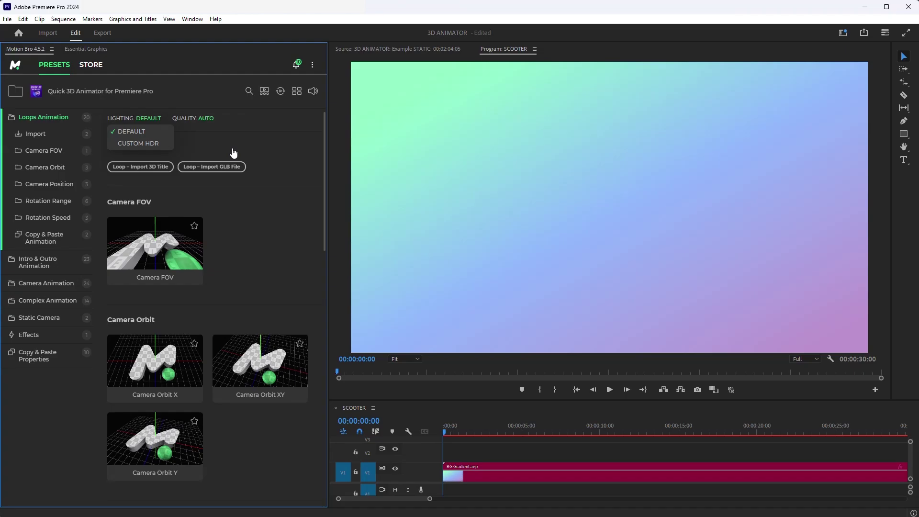
Import Vino.glb via Loops Animation > Import > Loop – Import GLB File
left_click(43, 134)
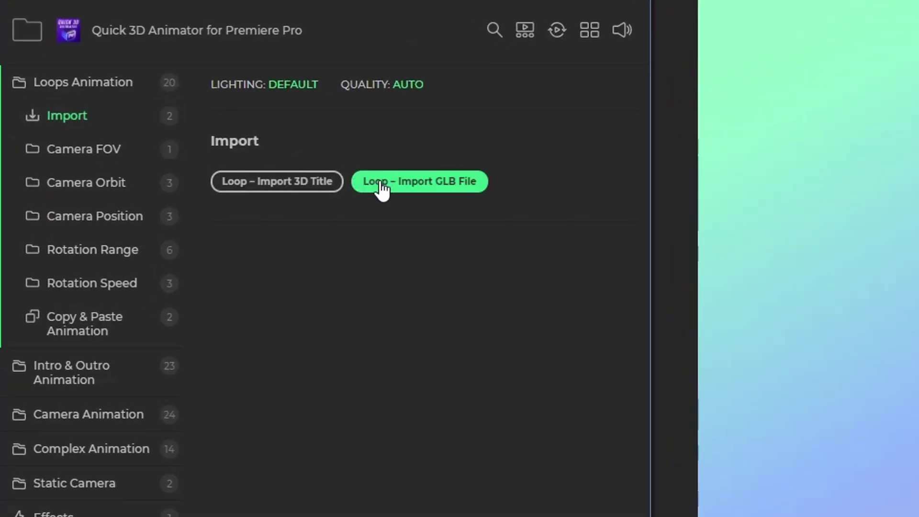
left_click(381, 182)
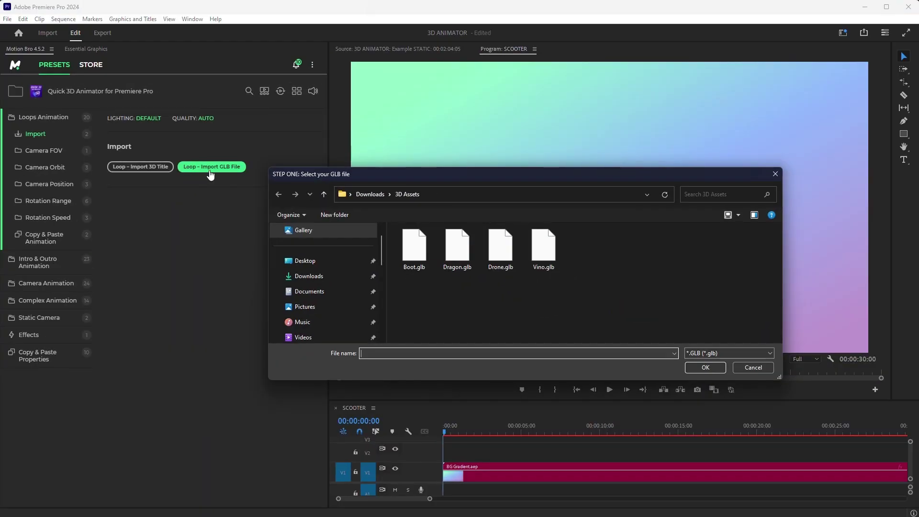
double_click(543, 245)
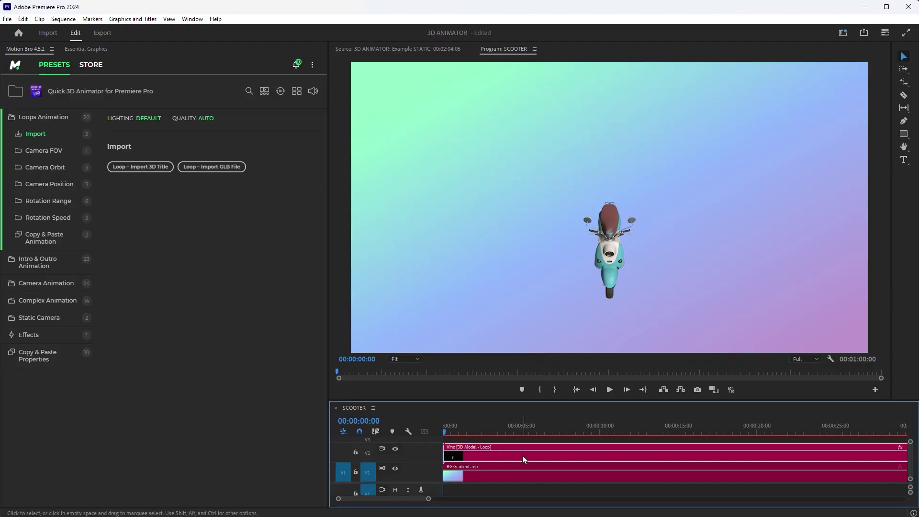
Show Essential Graphics from the Window menu to edit the scooter clip's 3D settings
left_click(191, 19)
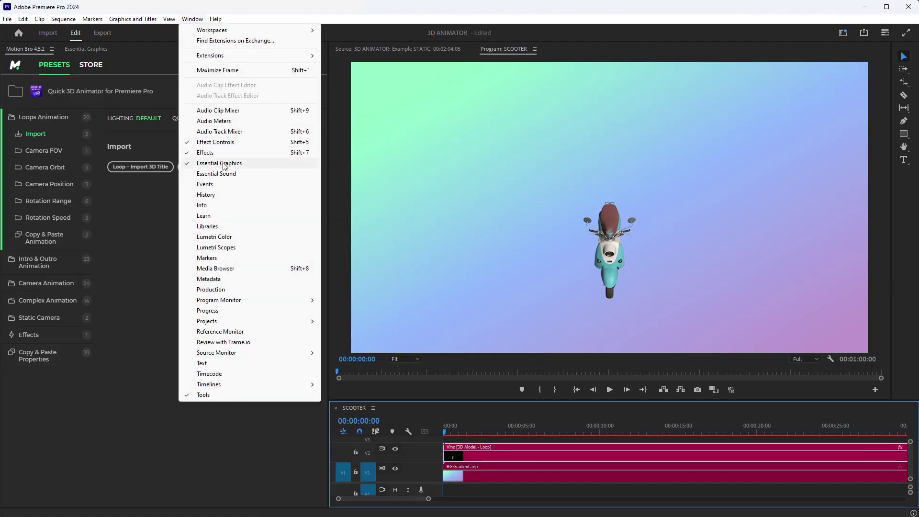
left_click(224, 164)
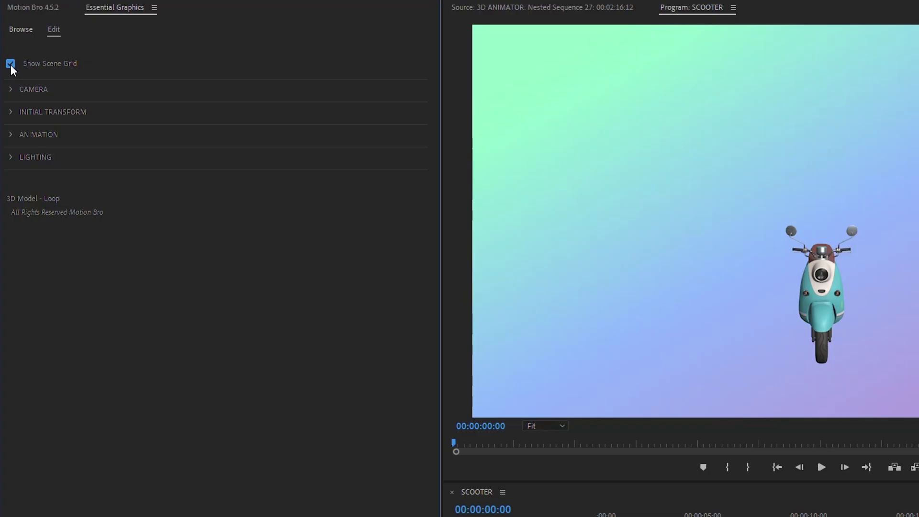
Show the scene grid, scale the scooter to 123.53, set camera zoom 522 and Y position -971
left_click(13, 112)
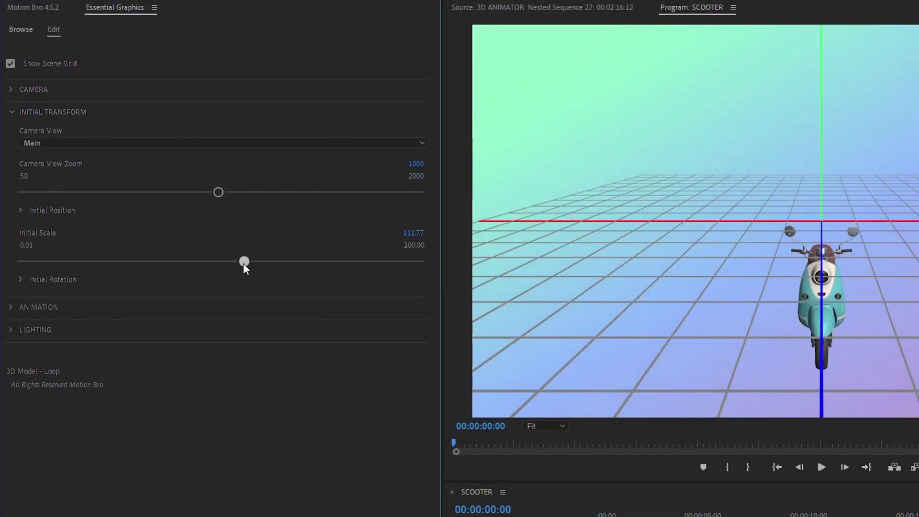
left_click_drag(244, 261, 266, 260)
left_click(222, 143)
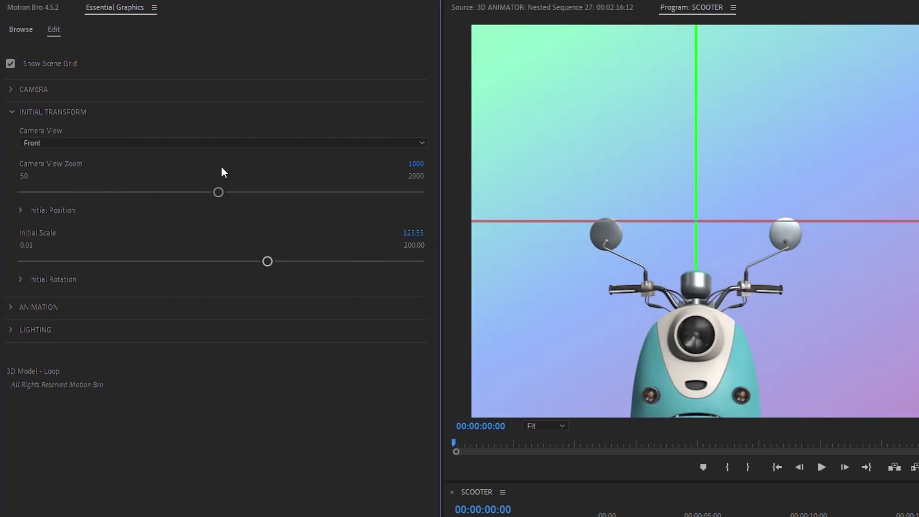
left_click_drag(218, 191, 118, 191)
left_click(21, 210)
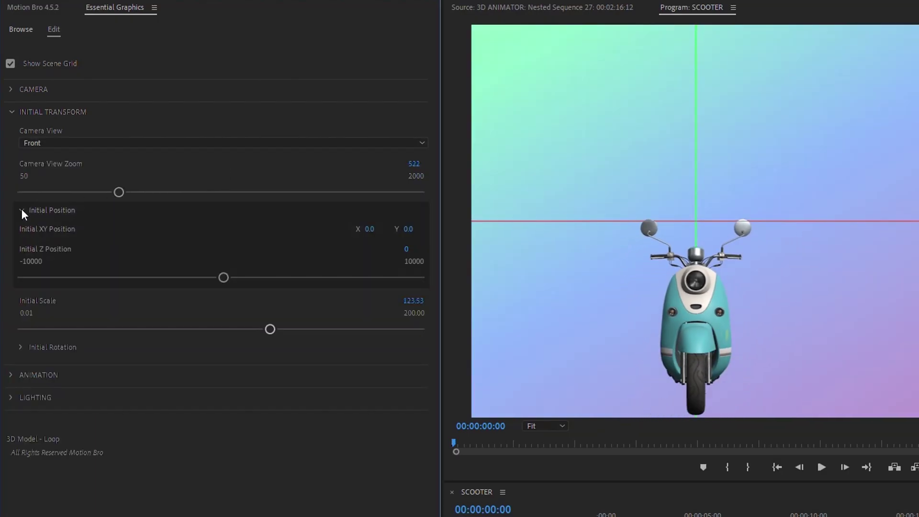
left_click_drag(407, 230, 344, 229)
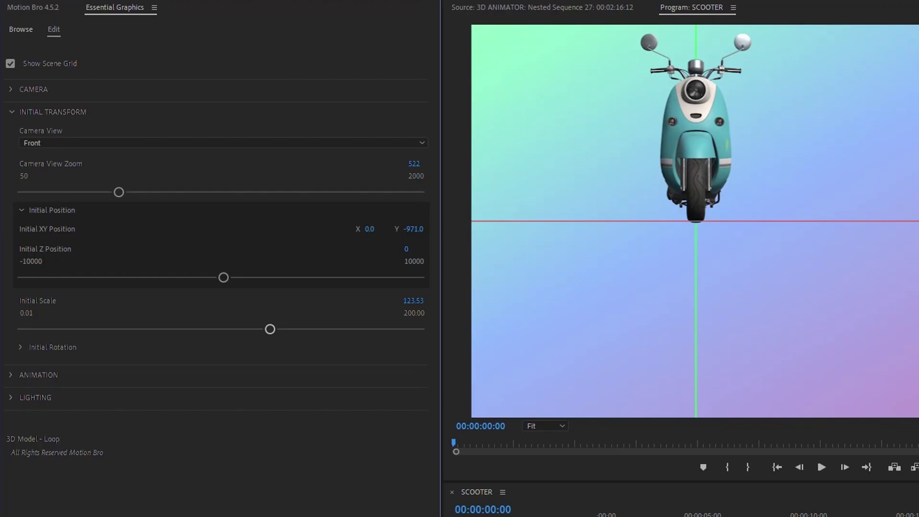
From the Top view, rotate the scooter -90° on Y, then return to the Main view
left_click(398, 143)
left_click(374, 197)
left_click(21, 347)
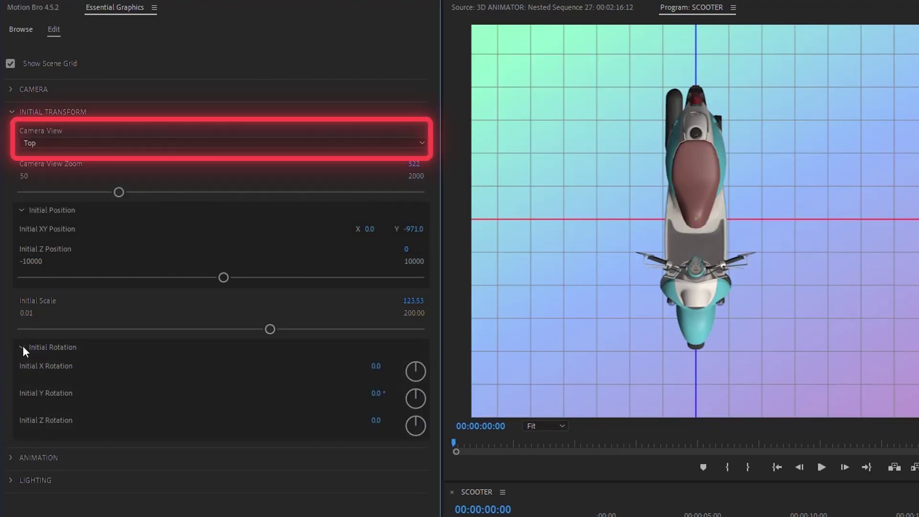
left_click_drag(416, 397, 406, 397)
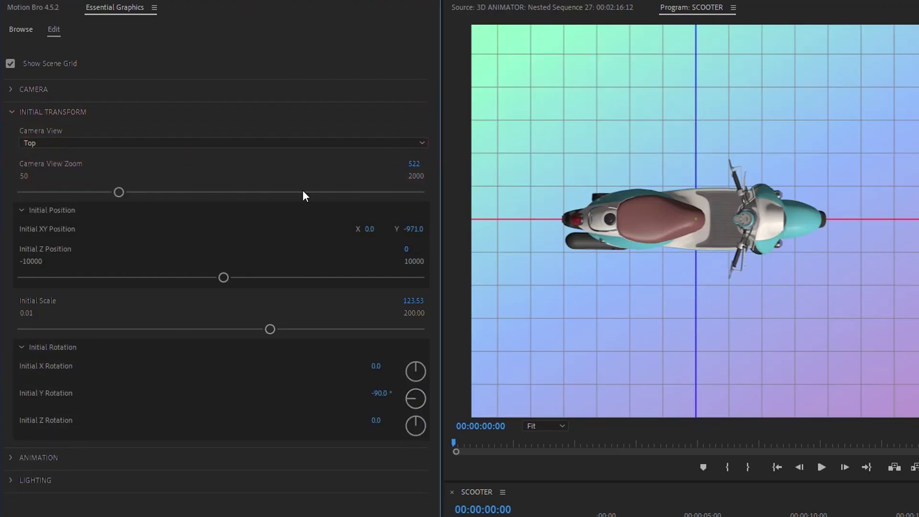
left_click(294, 146)
left_click(294, 155)
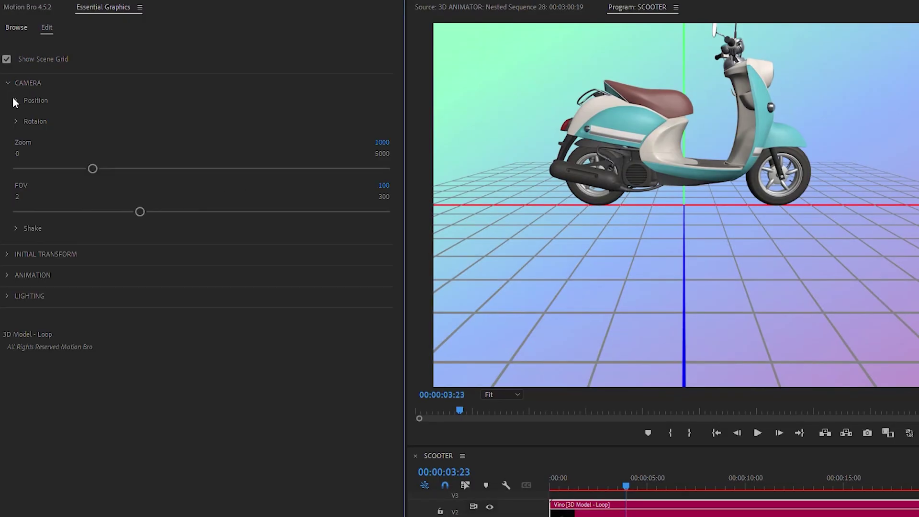
Move the camera to Y -298, narrow its FOV to 63, and raise its zoom to about 1185
left_click(15, 100)
mouse_move(374, 118)
left_mouse_down()
mouse_move(358, 117)
mouse_move(383, 117)
left_mouse_up()
left_click(17, 185)
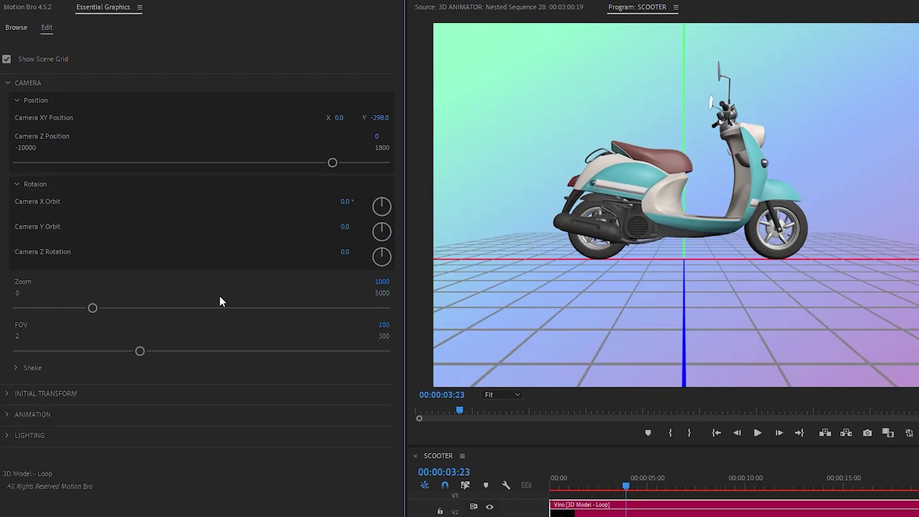
left_click_drag(139, 350, 96, 357)
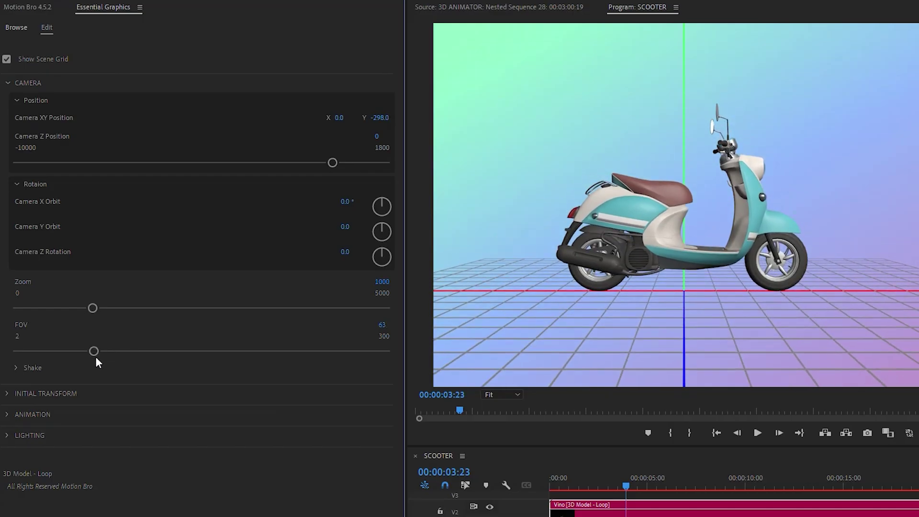
left_click_drag(96, 309, 109, 307)
Hide the scene grid and light the scooter at X 38.7° and Y 67.4°, with shadow darkness 109
left_click(9, 83)
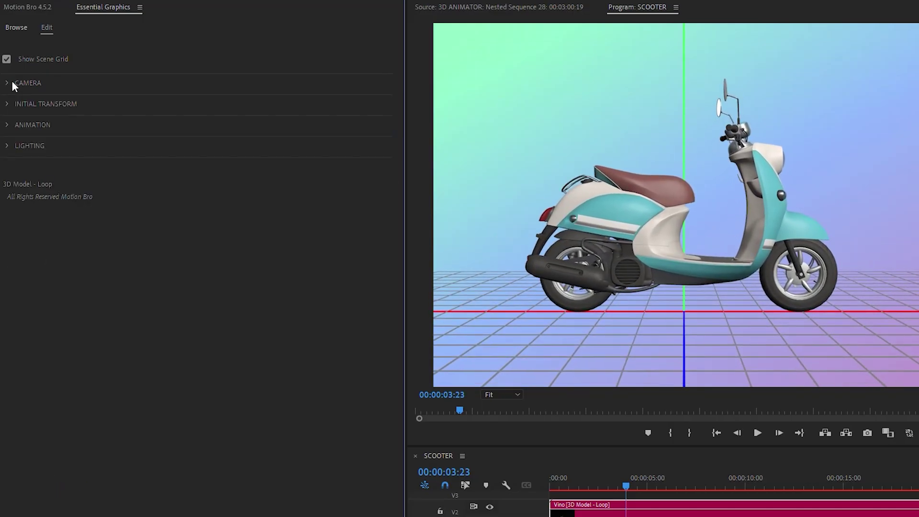
left_click(7, 60)
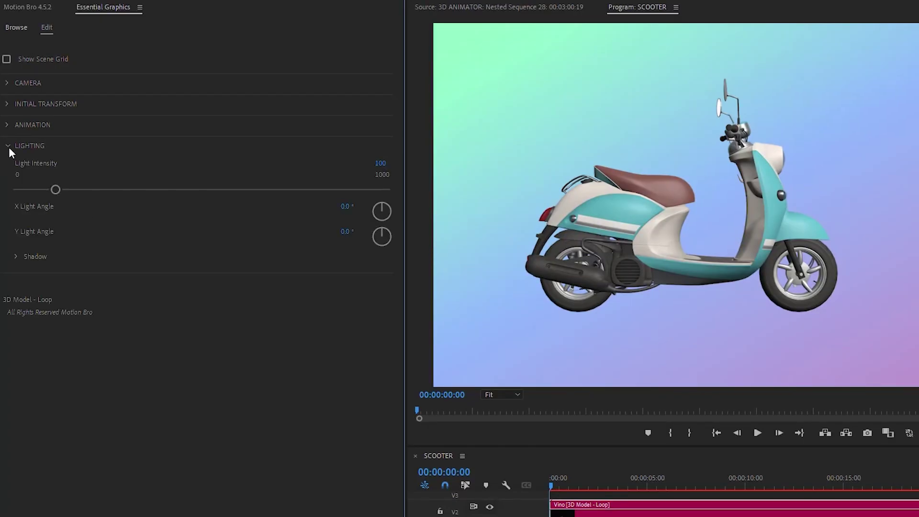
left_click_drag(386, 230, 385, 205)
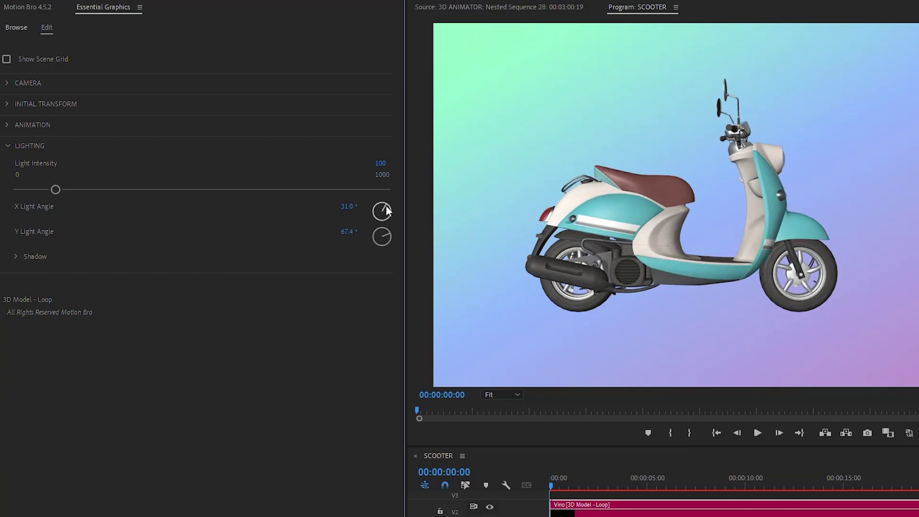
left_click(16, 257)
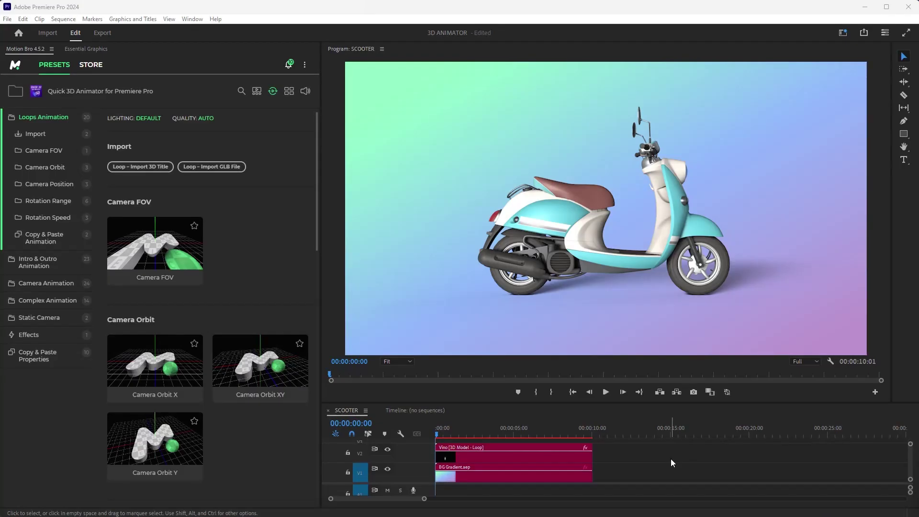
Apply Motion Bro's Camera Orbit Y loop preset to the Vino scooter clip
left_click(540, 454)
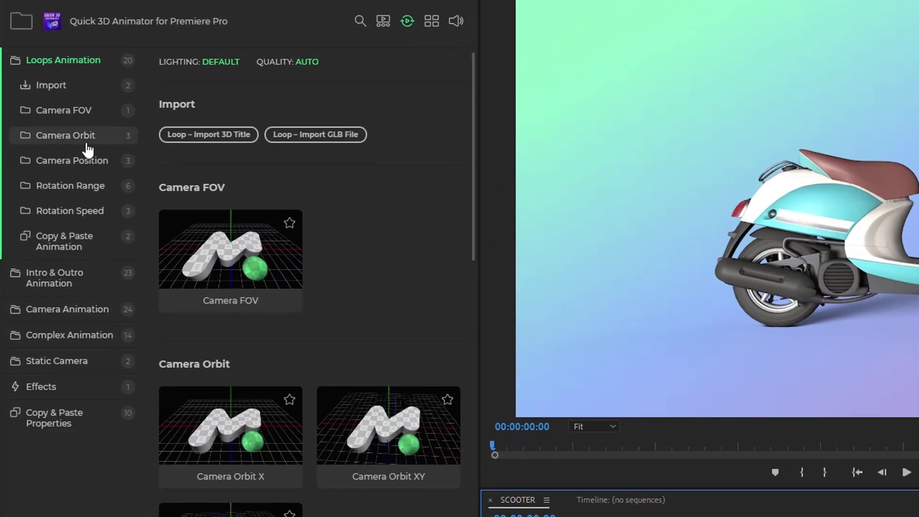
left_click(59, 169)
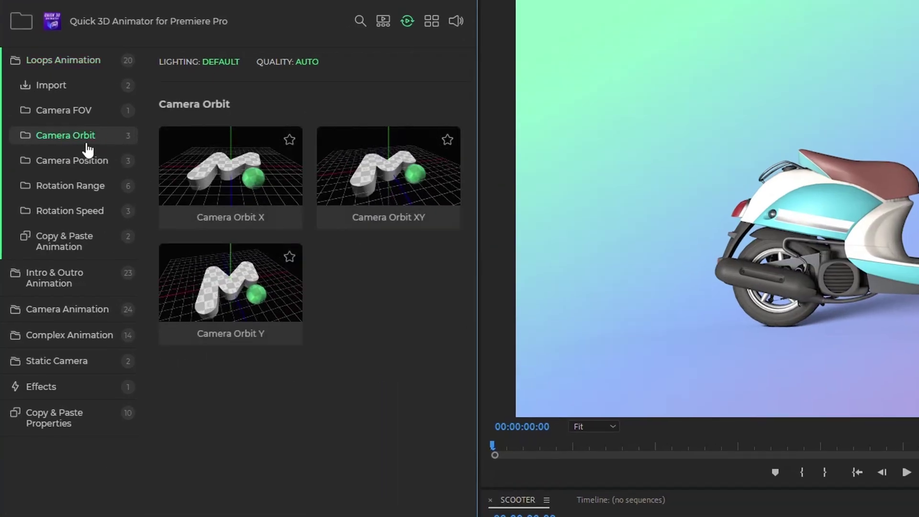
left_click(221, 334)
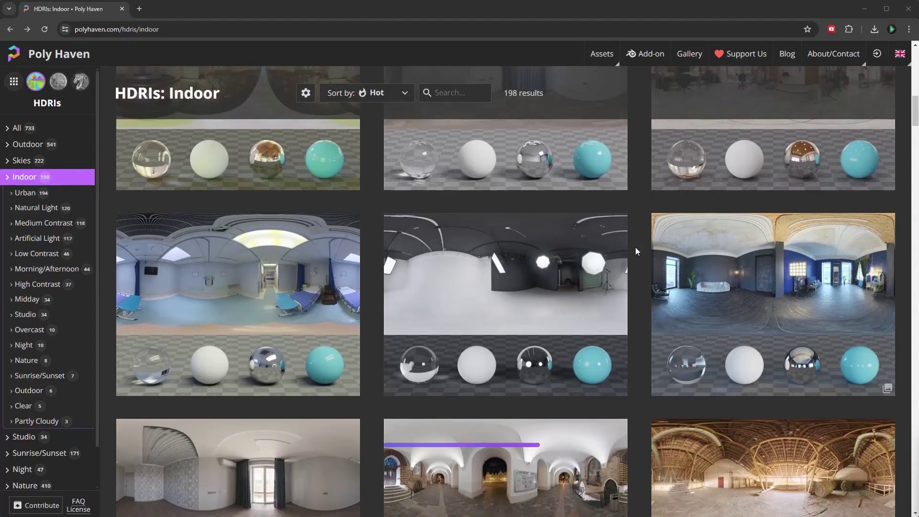
scroll(635, 247, "down", 5)
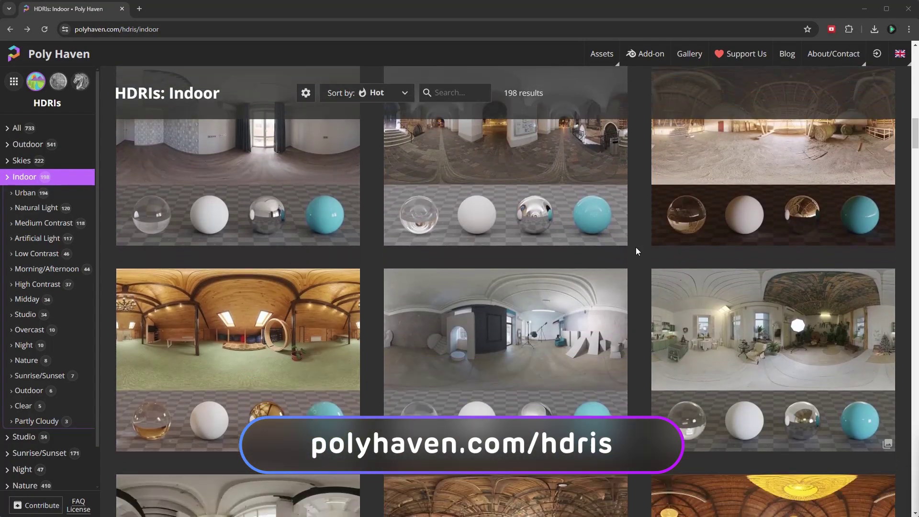
Open Blocky Photo Studio on Poly Haven, preview it in 3D, and download the 4K HDR file
left_click(559, 327)
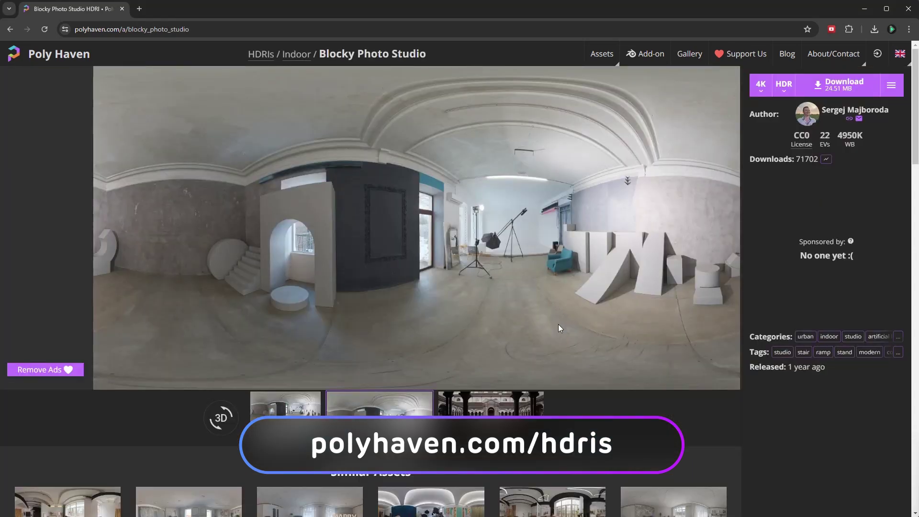
left_click(223, 420)
left_click_drag(478, 215, 163, 416)
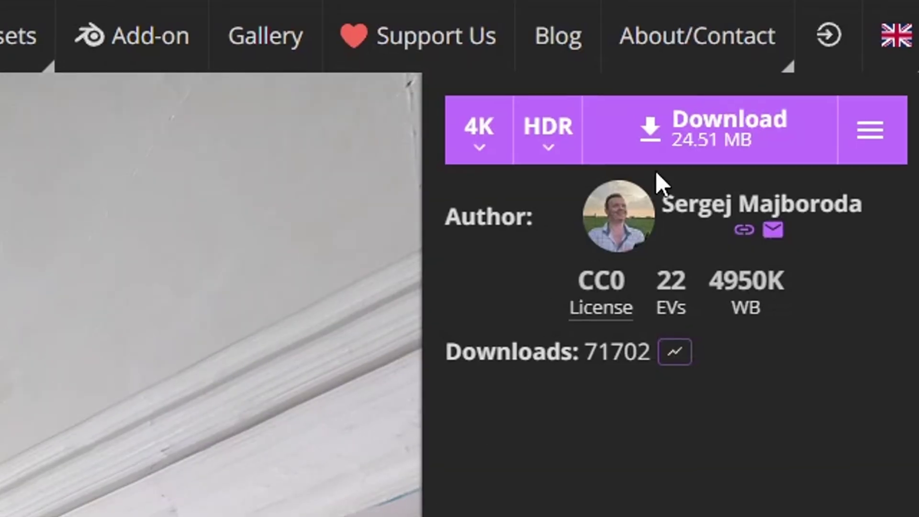
left_click(676, 156)
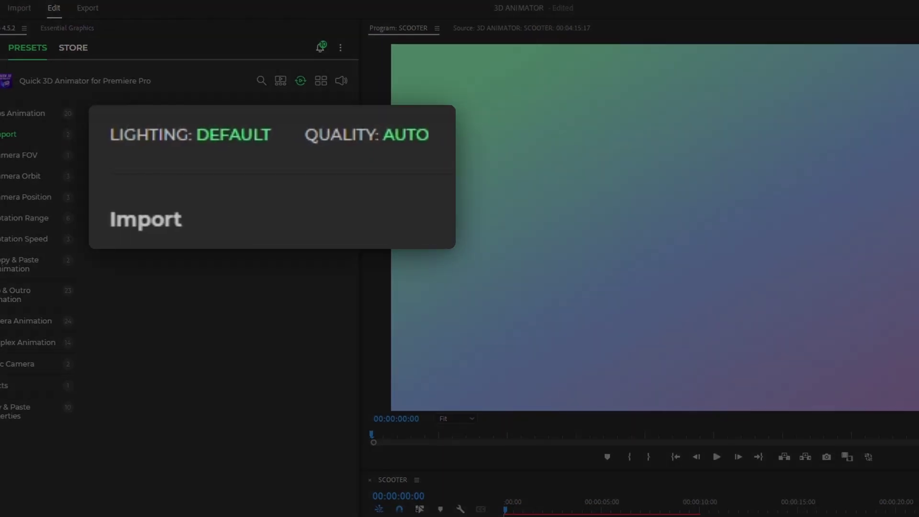
Switch lighting to Custom HDR, import Vino.glb as a loop, and load blocky_photo_studio_4k.hdr
left_click(260, 154)
left_click(246, 199)
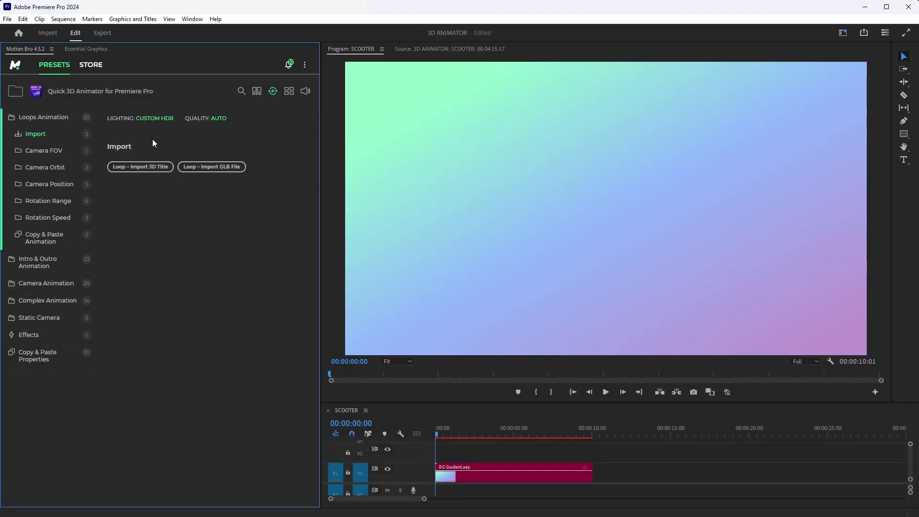
left_click(193, 167)
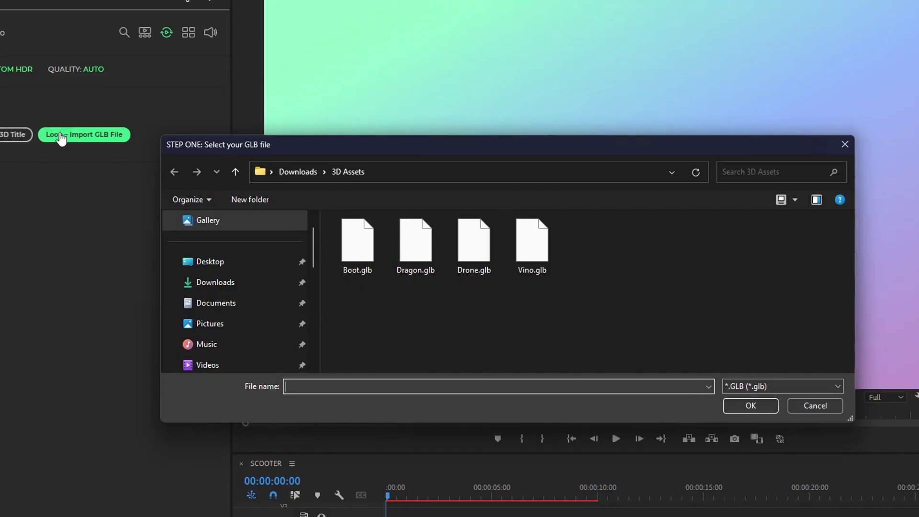
double_click(520, 241)
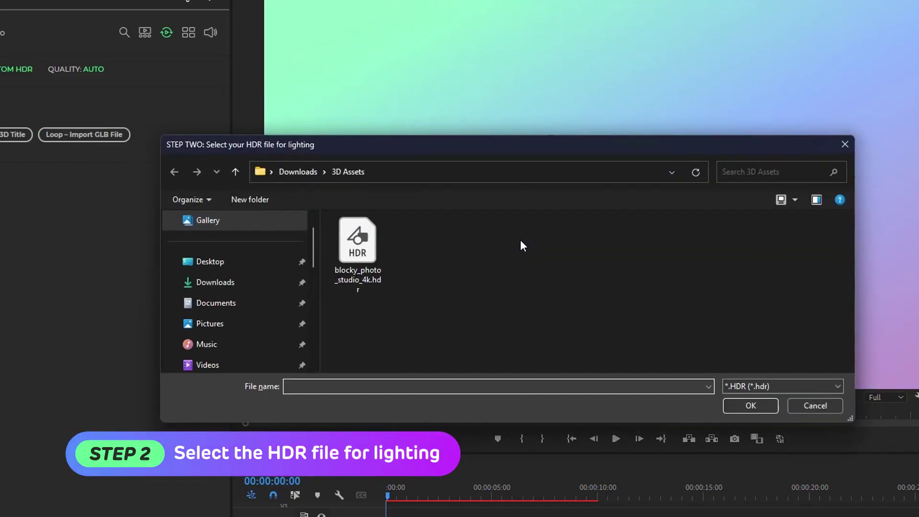
left_click(366, 248)
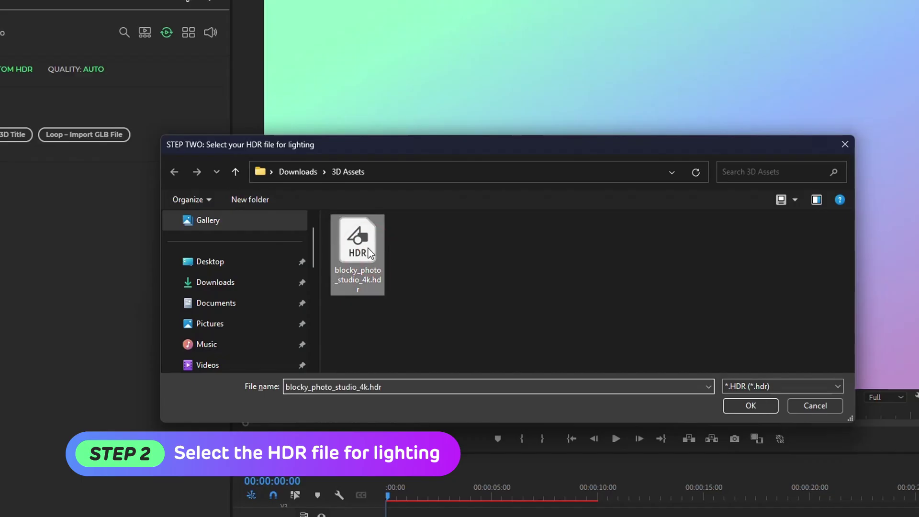
double_click(368, 248)
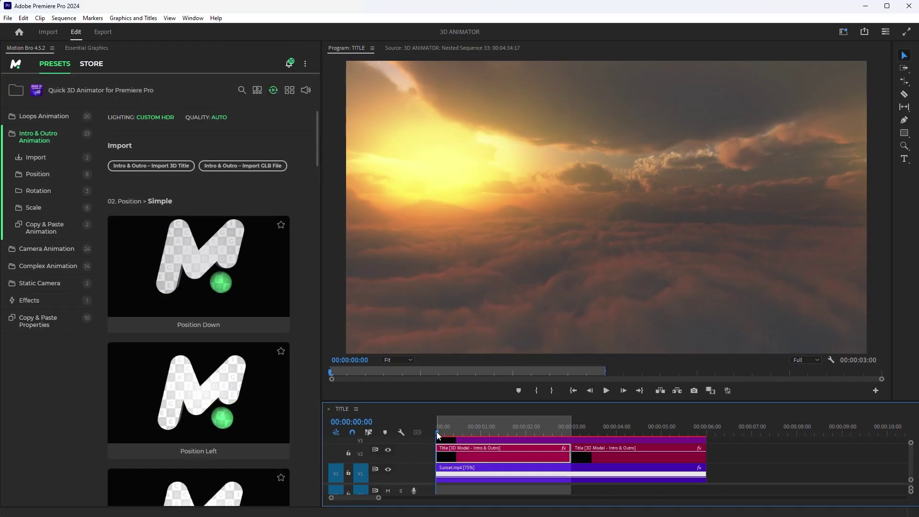
Scrub the TITLE sequence forward until the gold 3D 'YOUR TITLE' text appears over the sunset clouds
left_click_drag(438, 434, 507, 454)
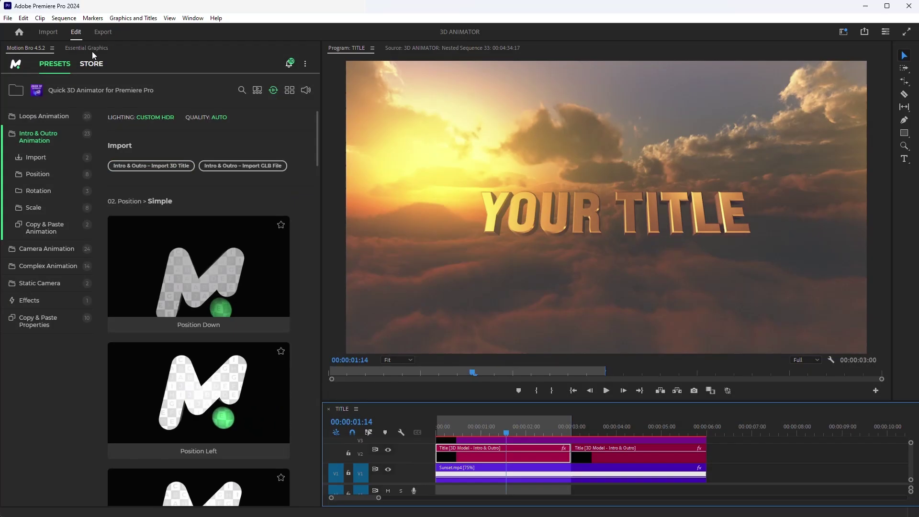
In Essential Graphics, select the 'YOUR TITLE' text in the Text field for replacement
left_click(92, 49)
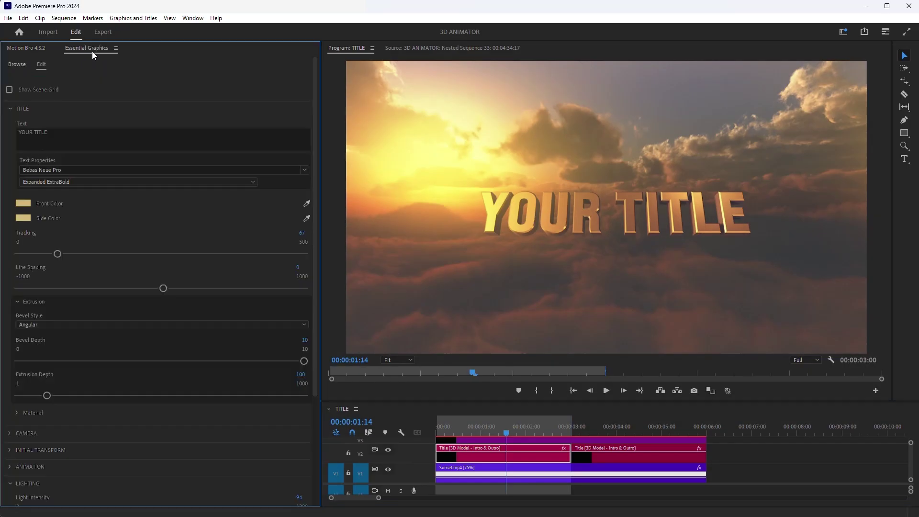
triple_click(91, 132)
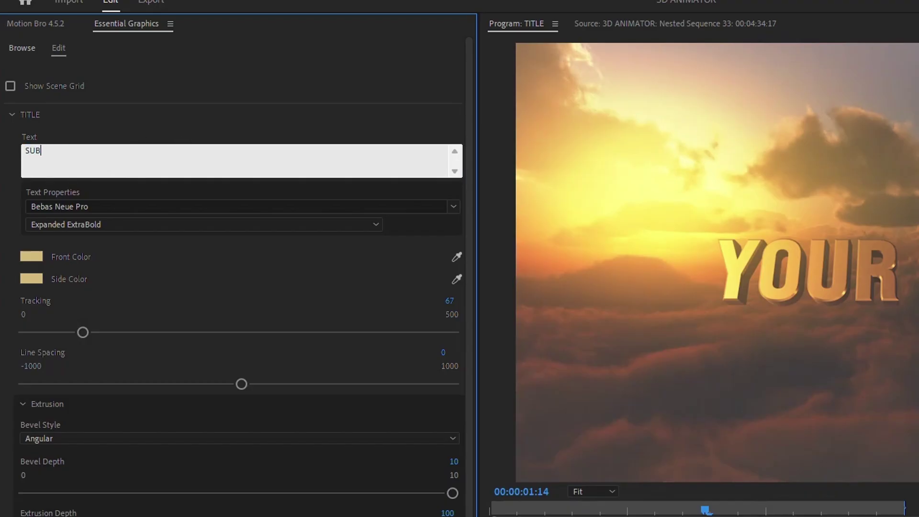